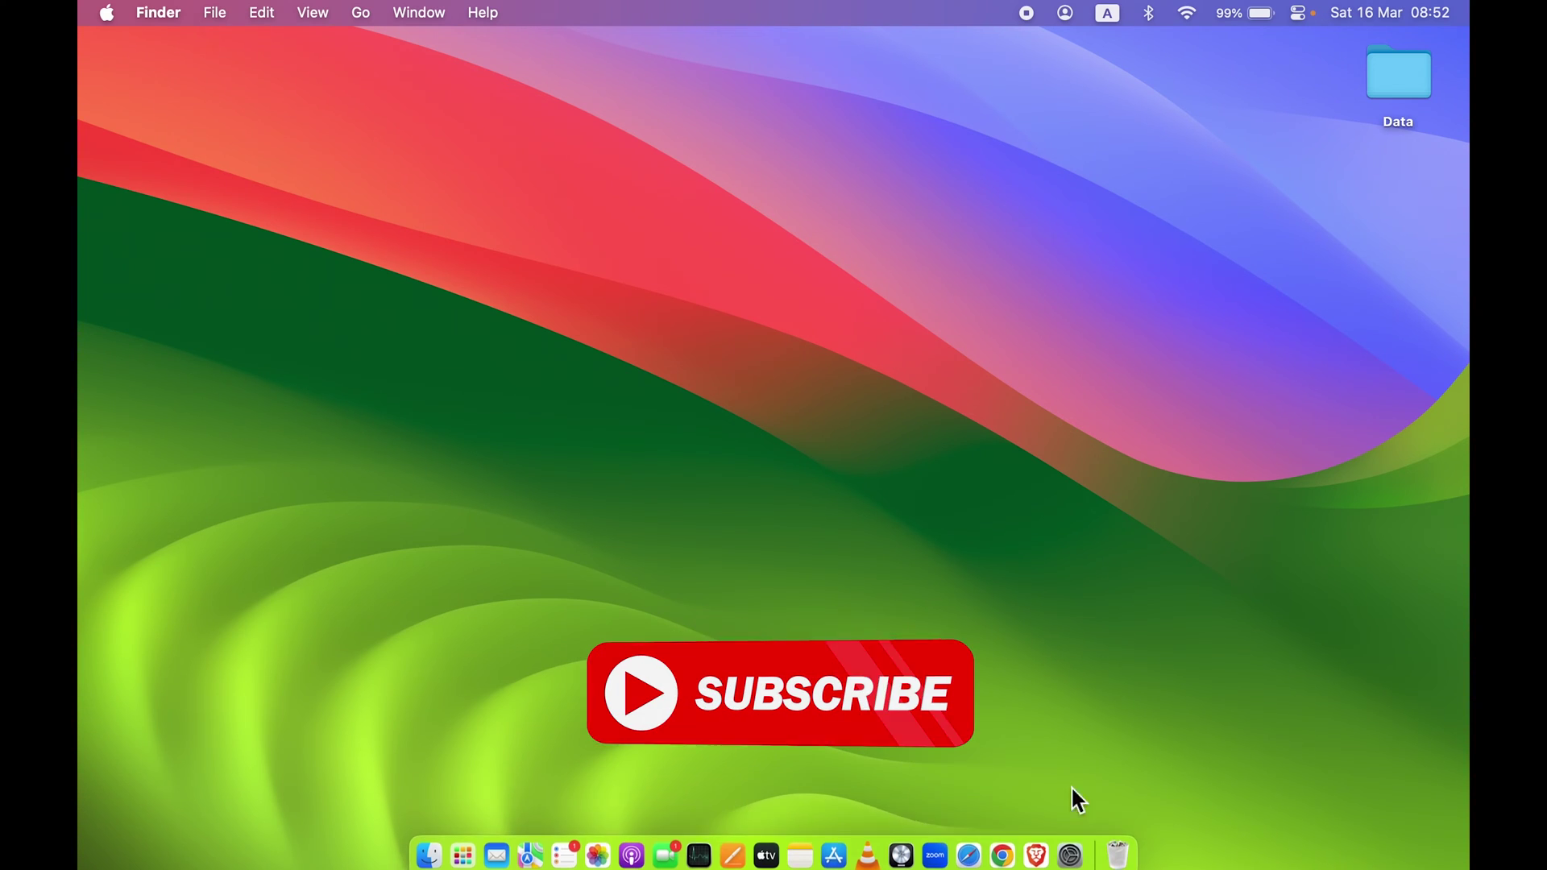
Rerun the 'spotify for mac' App Store search, review the results, then quit App Store.
{"action": "left_click", "coordinate": [839, 853]}
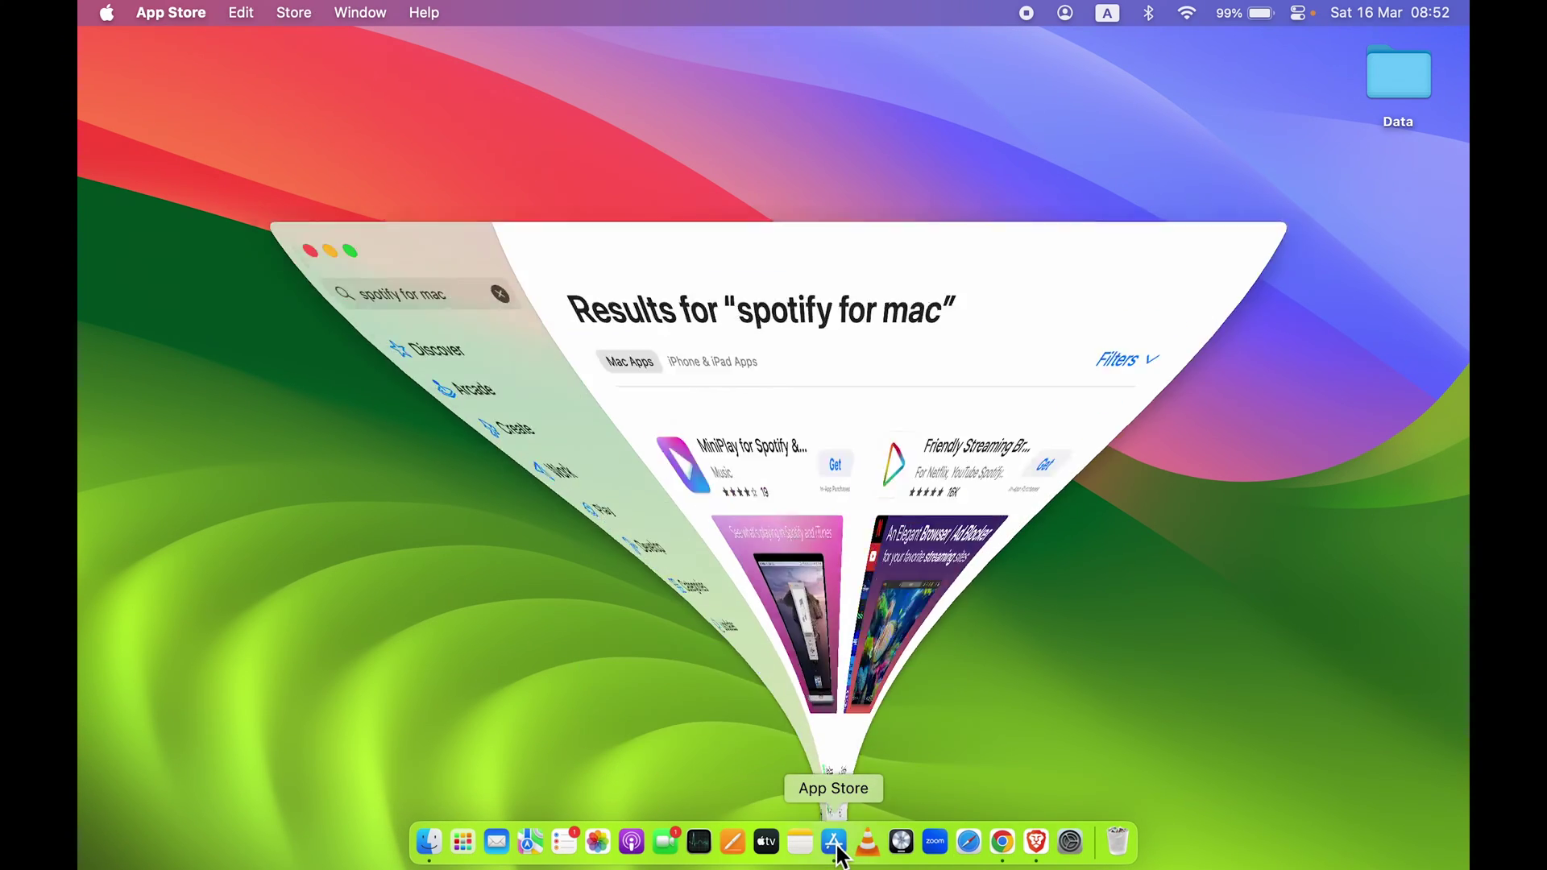
{"action": "left_click", "coordinate": [387, 181]}
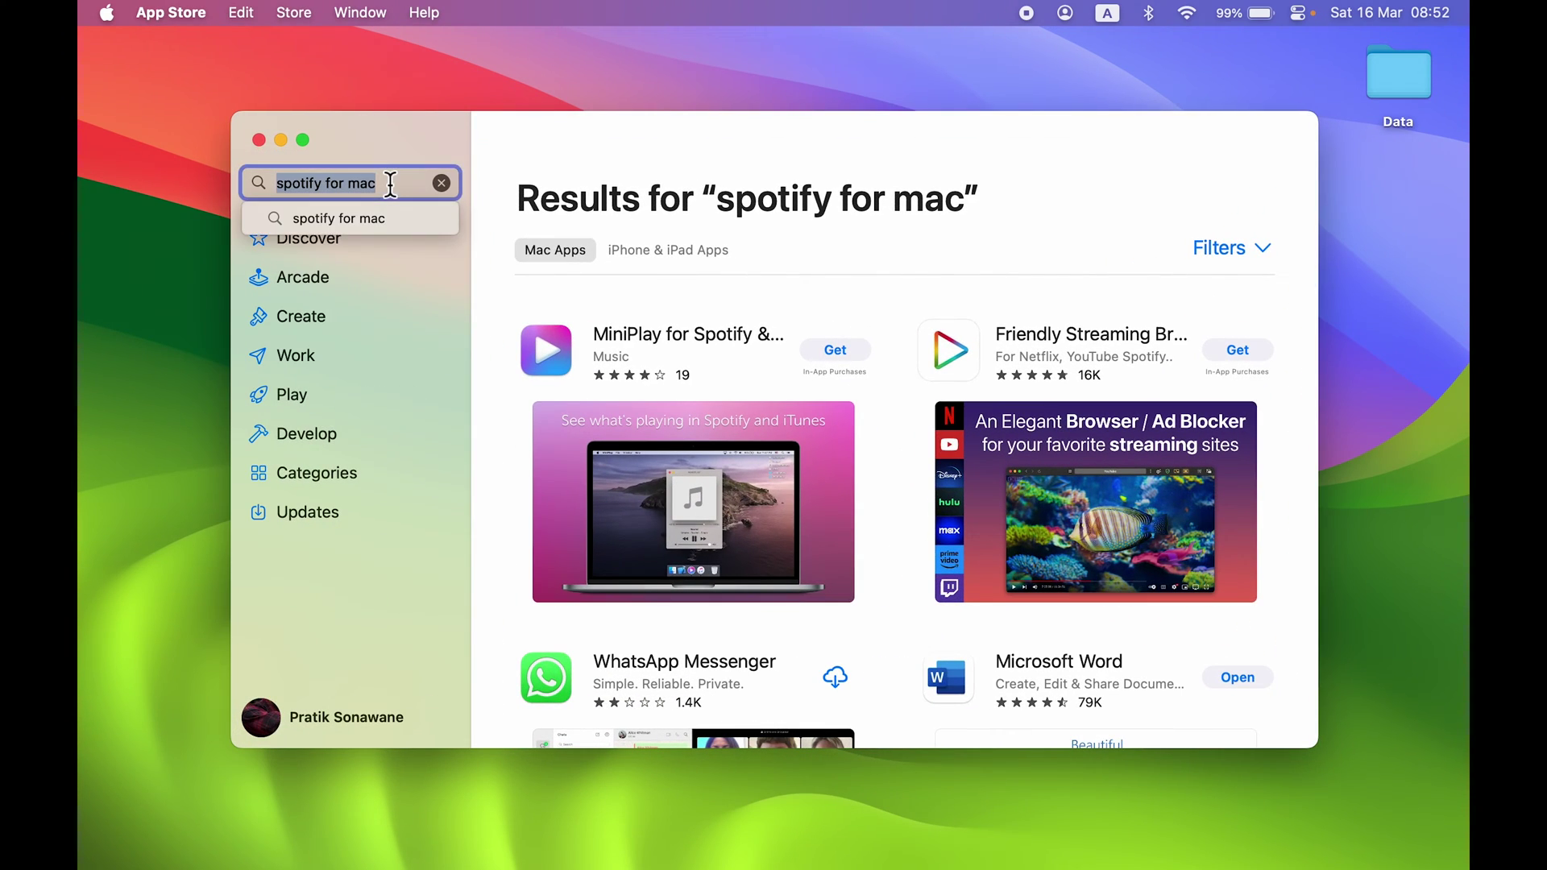
{"action": "key", "text": "Return"}
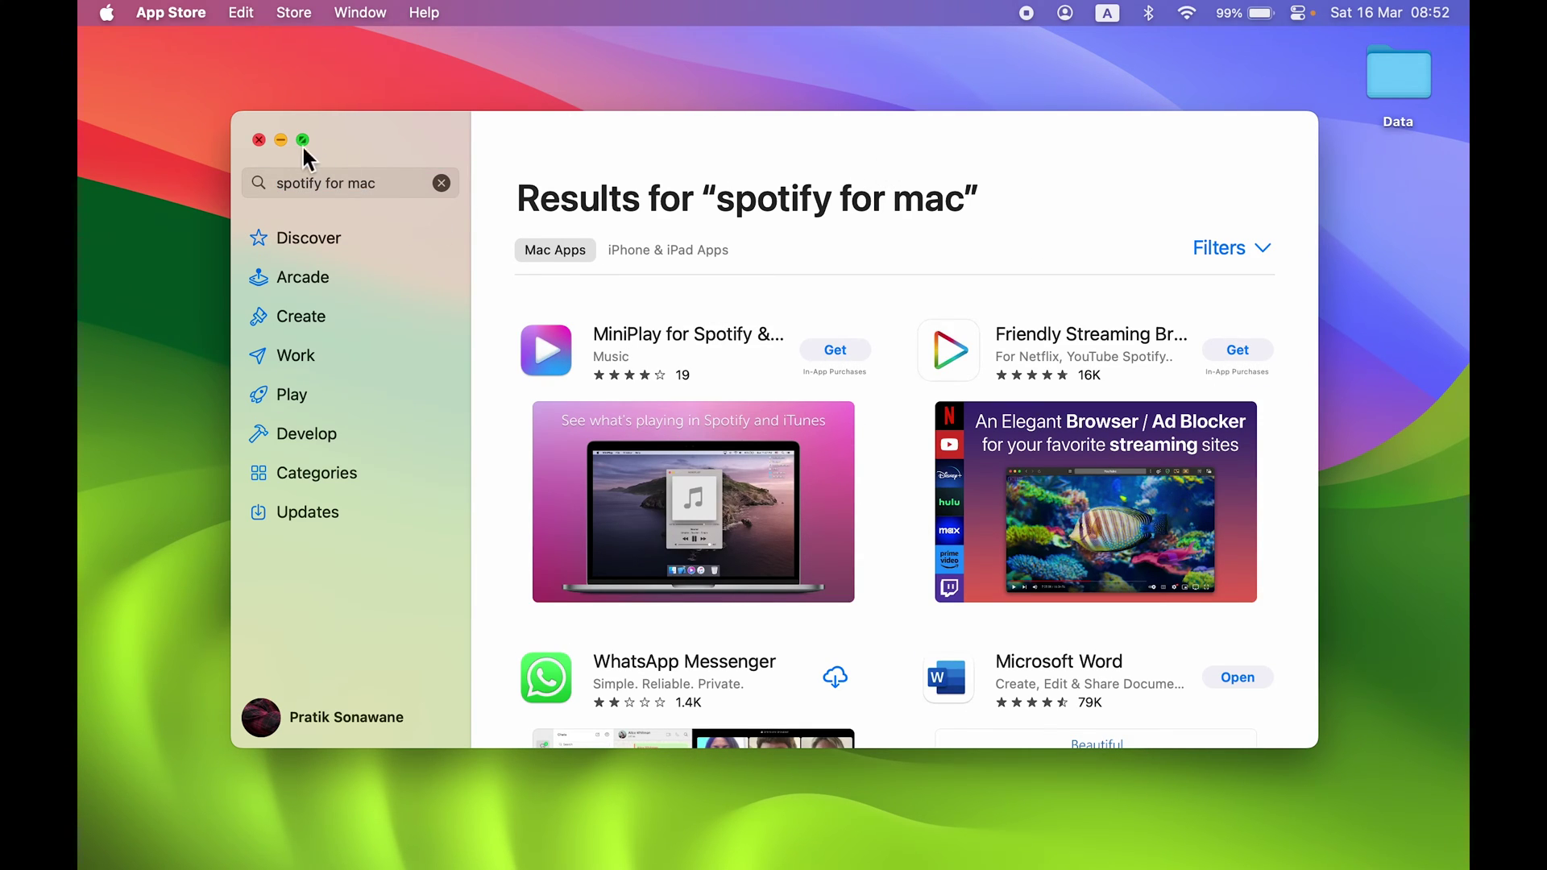
{"action": "scroll", "coordinate": [866, 478], "scroll_direction": "down", "scroll_amount": 3}
{"action": "scroll", "coordinate": [867, 478], "scroll_direction": "down", "scroll_amount": 2}
{"action": "scroll", "coordinate": [866, 477], "scroll_direction": "down", "scroll_amount": 3}
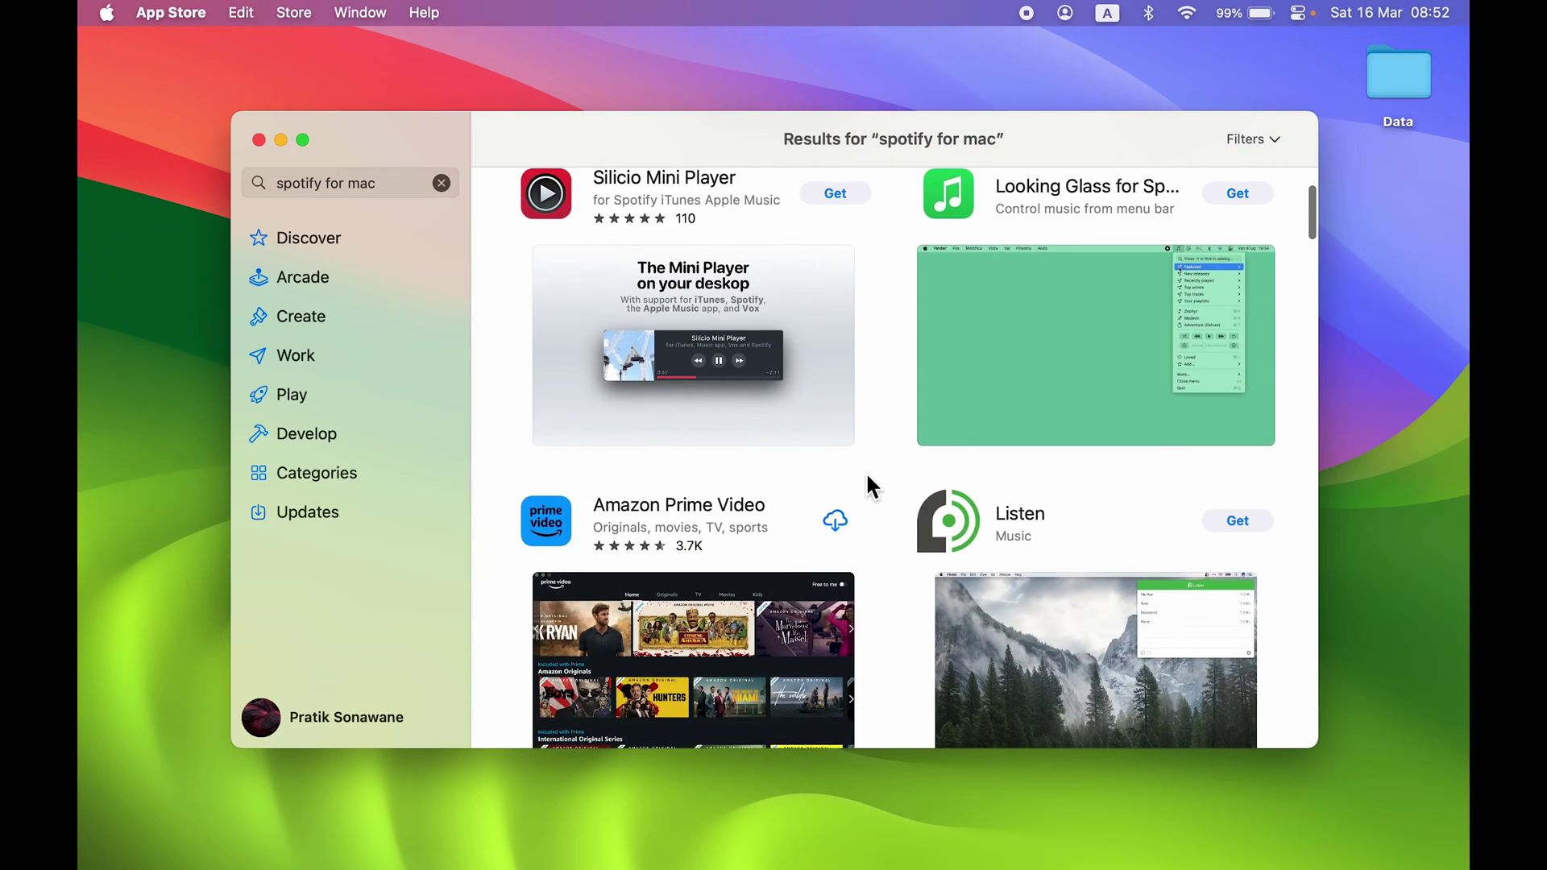
{"action": "scroll", "coordinate": [867, 477], "scroll_direction": "down", "scroll_amount": 3}
{"action": "scroll", "coordinate": [865, 483], "scroll_direction": "down", "scroll_amount": 3}
{"action": "scroll", "coordinate": [865, 483], "scroll_direction": "up", "scroll_amount": 10}
{"action": "scroll", "coordinate": [866, 484], "scroll_direction": "up", "scroll_amount": 5}
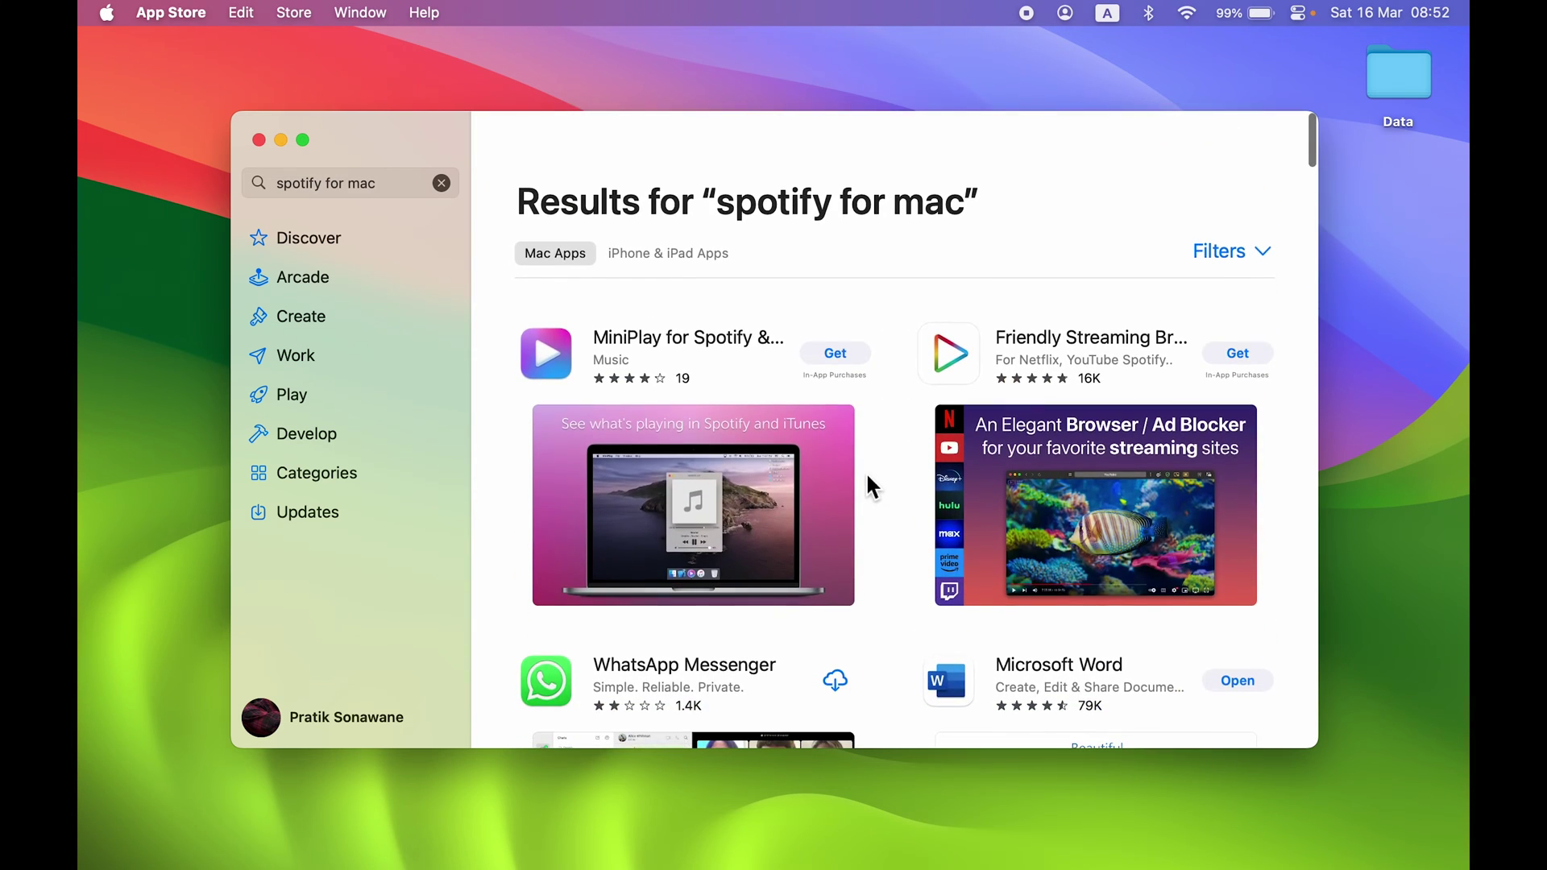
{"action": "key", "text": "super+q"}
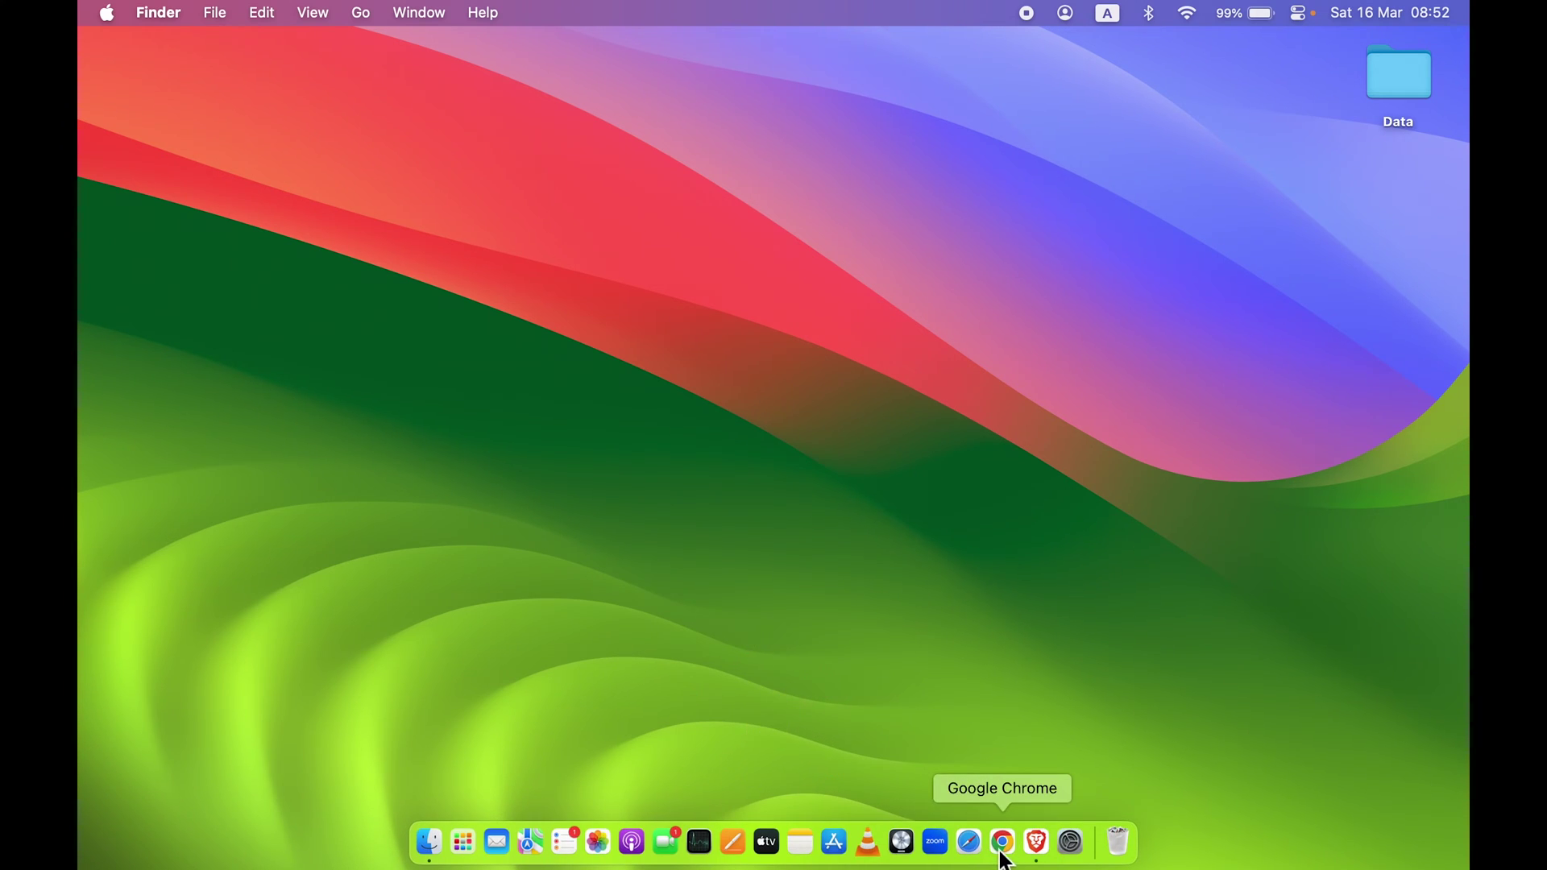
Launch Chrome and search Google for 'spotify for mac'.
{"action": "left_click", "coordinate": [1003, 843]}
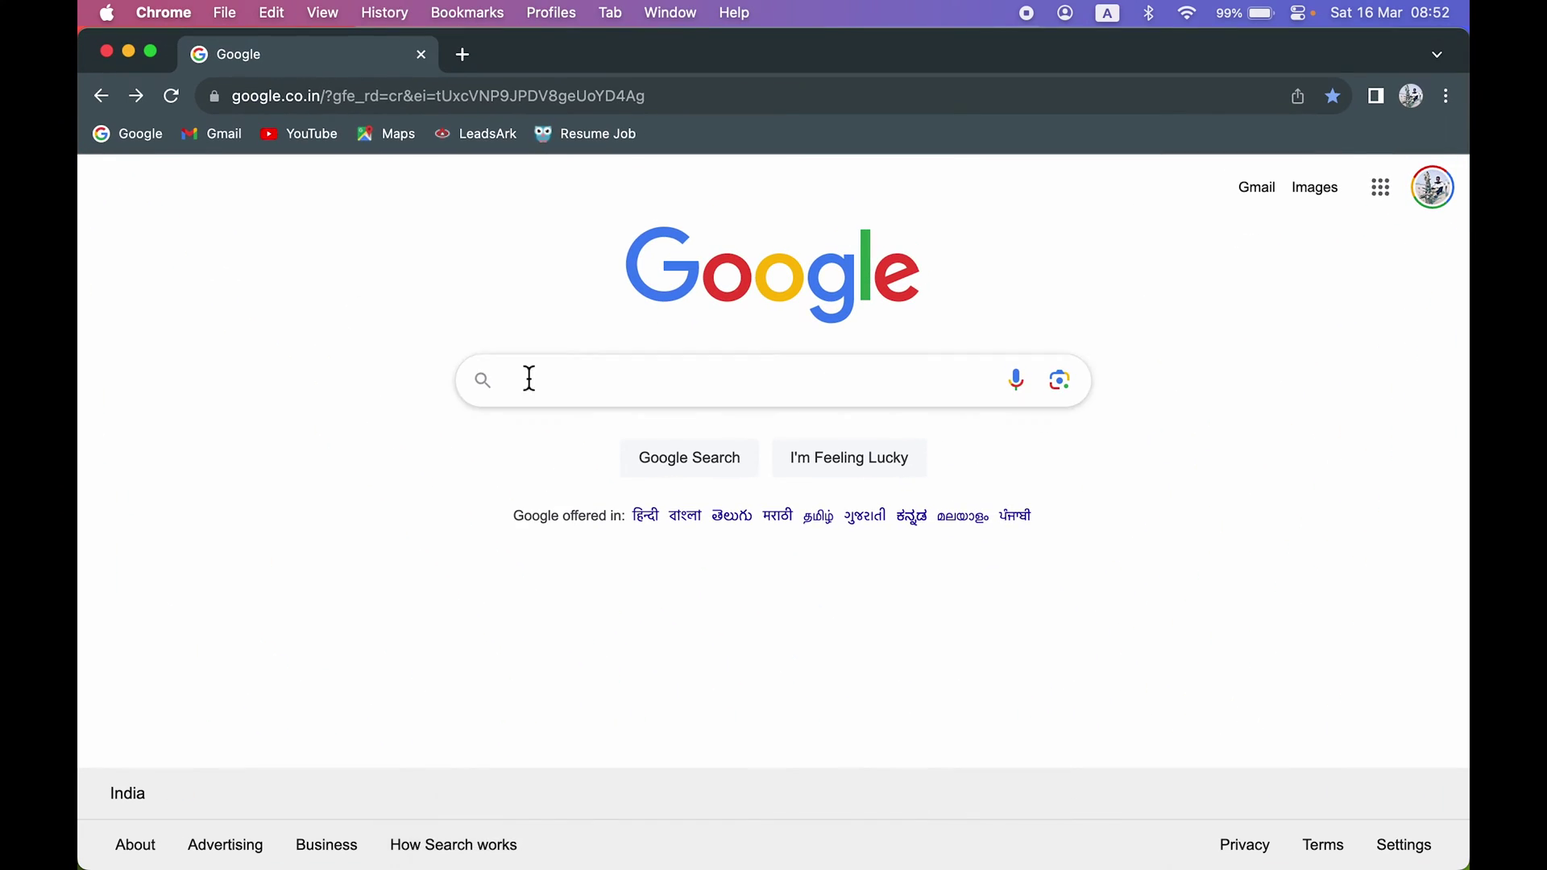
{"action": "left_click", "coordinate": [538, 379]}
{"action": "type", "text": "spotu"}
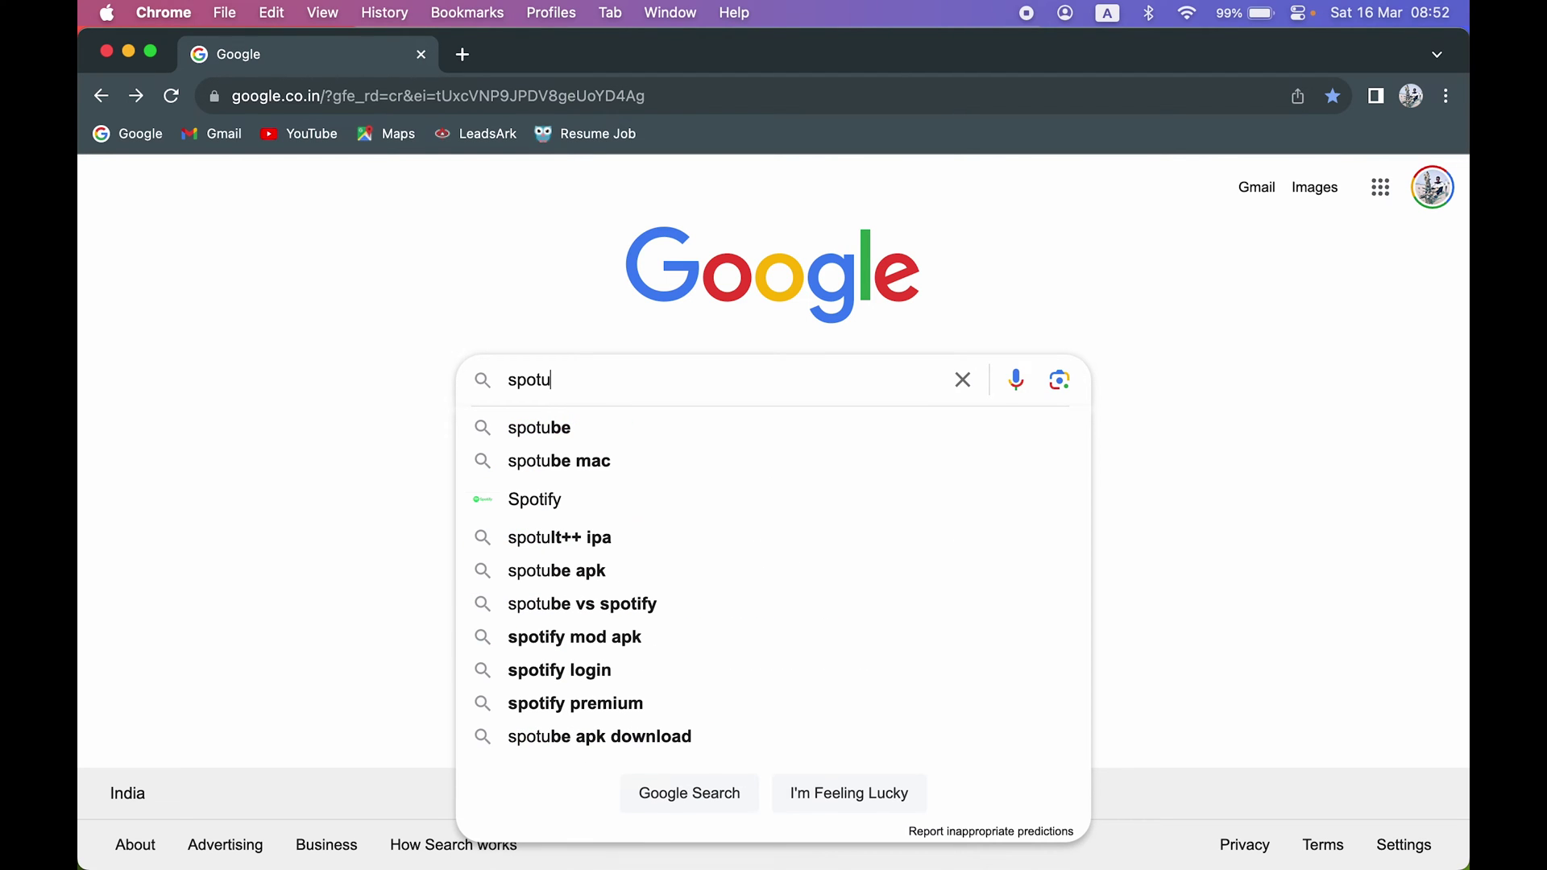
{"action": "key", "text": "BackSpace"}
{"action": "key", "text": "Down"}
{"action": "key", "text": "Return"}
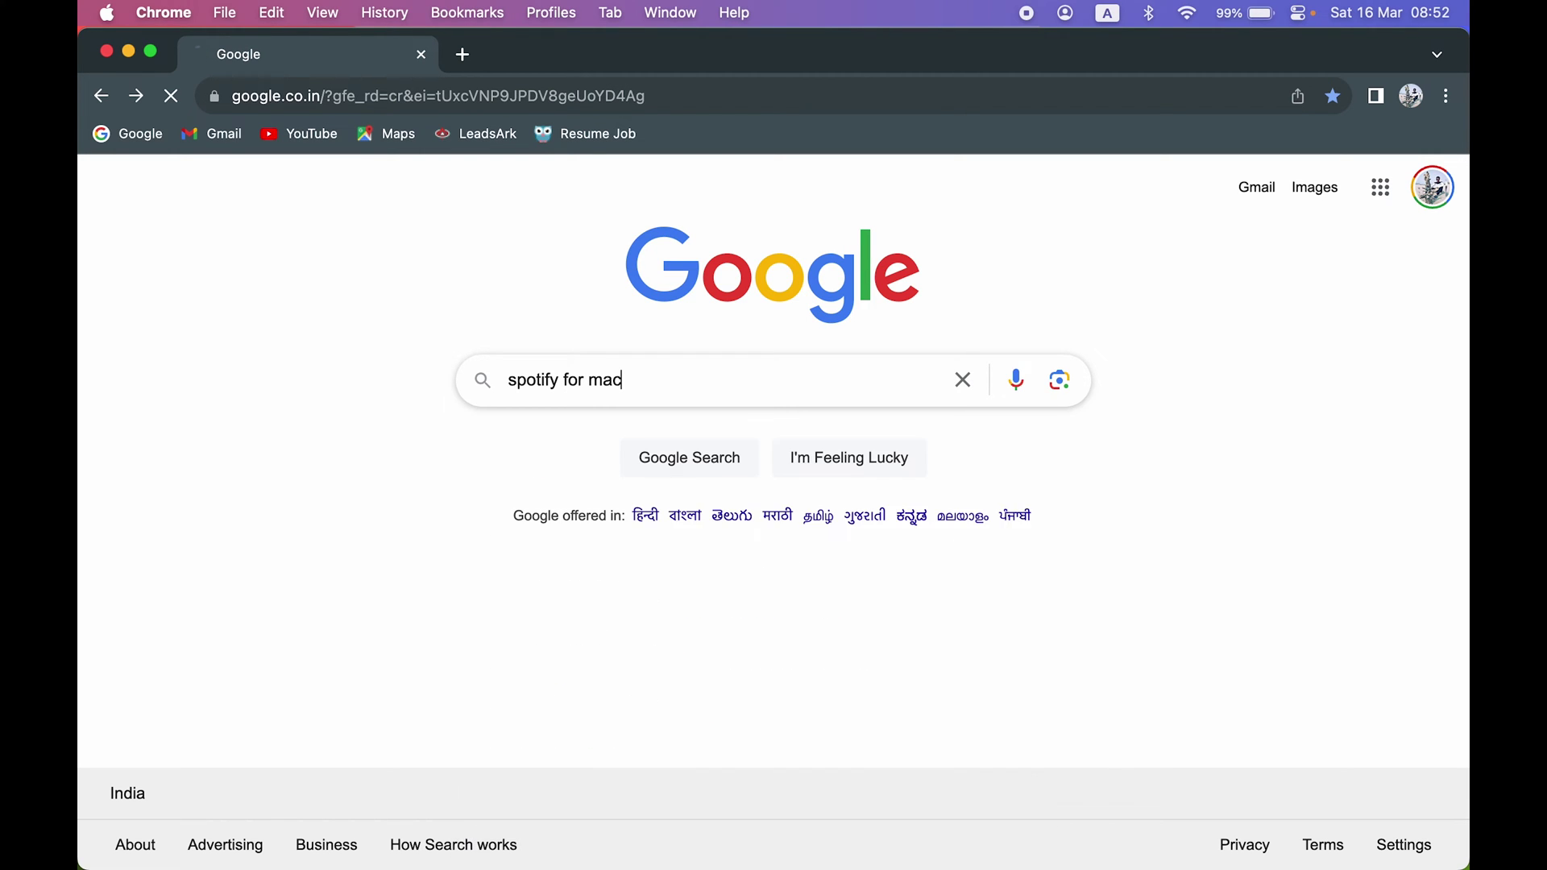
Trim the query down to 'spotify' and search again.
{"action": "left_click_drag", "start_coordinate": [400, 208], "coordinate": [589, 212]}
{"action": "key", "text": "BackSpace"}
{"action": "key", "text": "Return"}
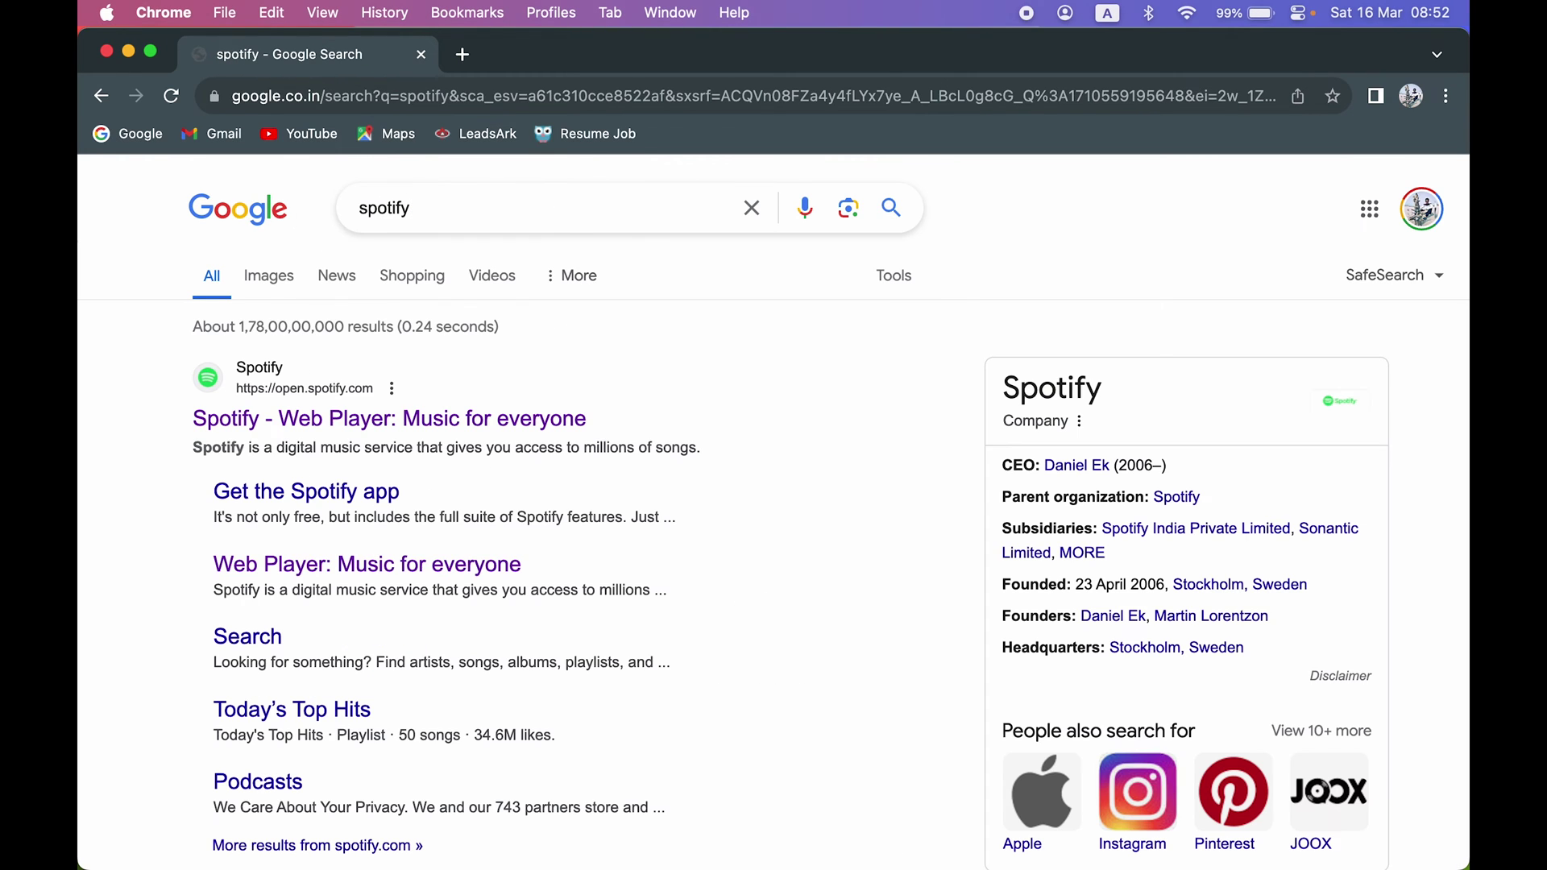
Go to open.spotify.com and follow its footer Support link to the help page.
{"action": "left_click", "coordinate": [248, 433]}
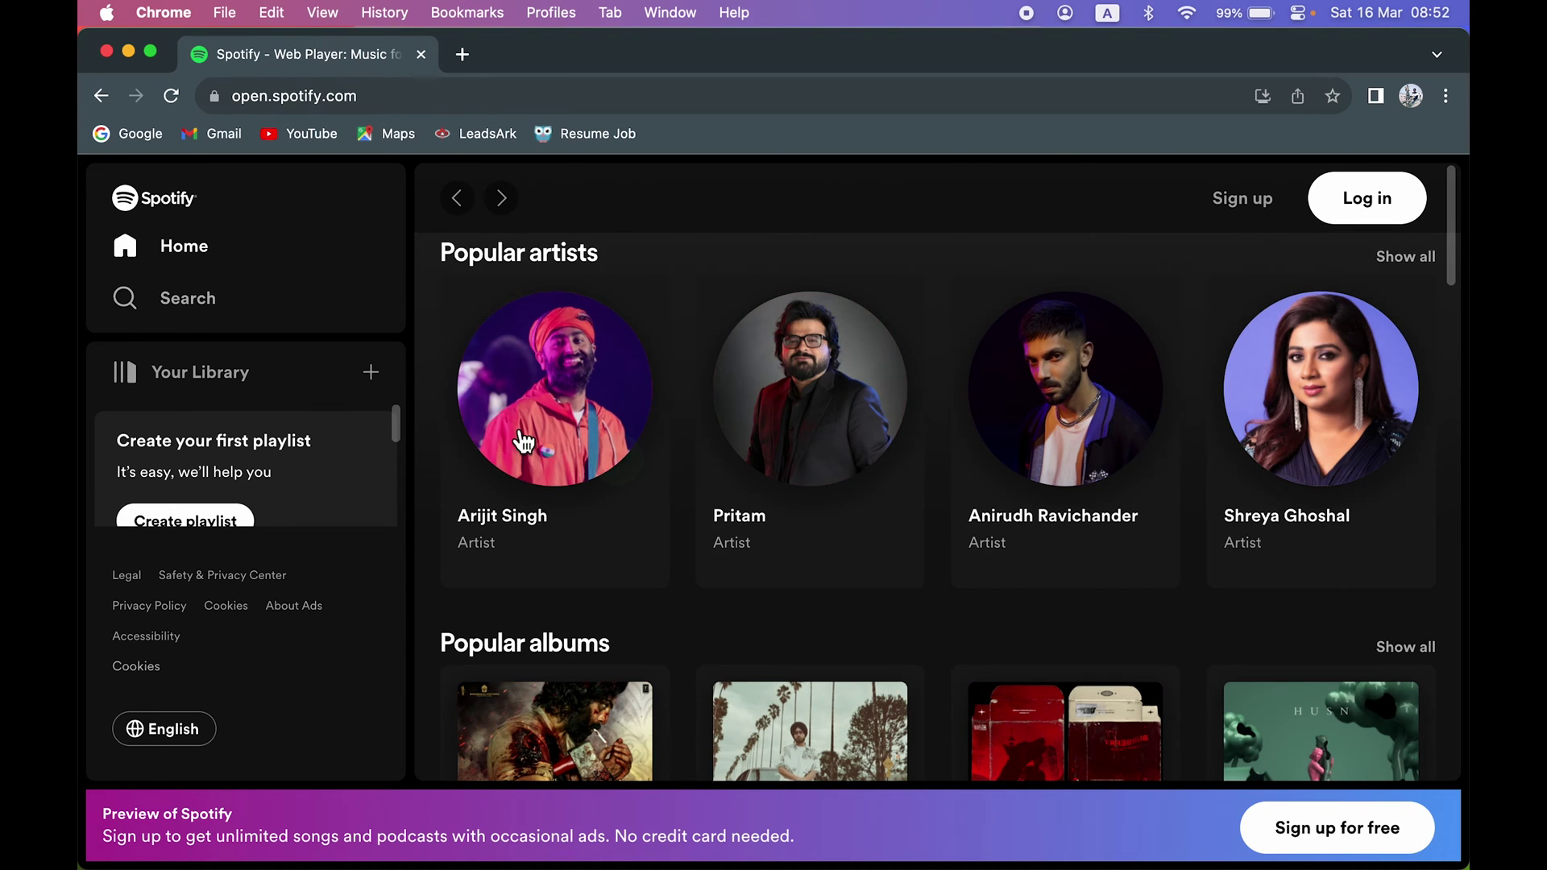
{"action": "scroll", "coordinate": [681, 642], "scroll_direction": "down", "scroll_amount": 15}
{"action": "scroll", "coordinate": [681, 641], "scroll_direction": "down", "scroll_amount": 2}
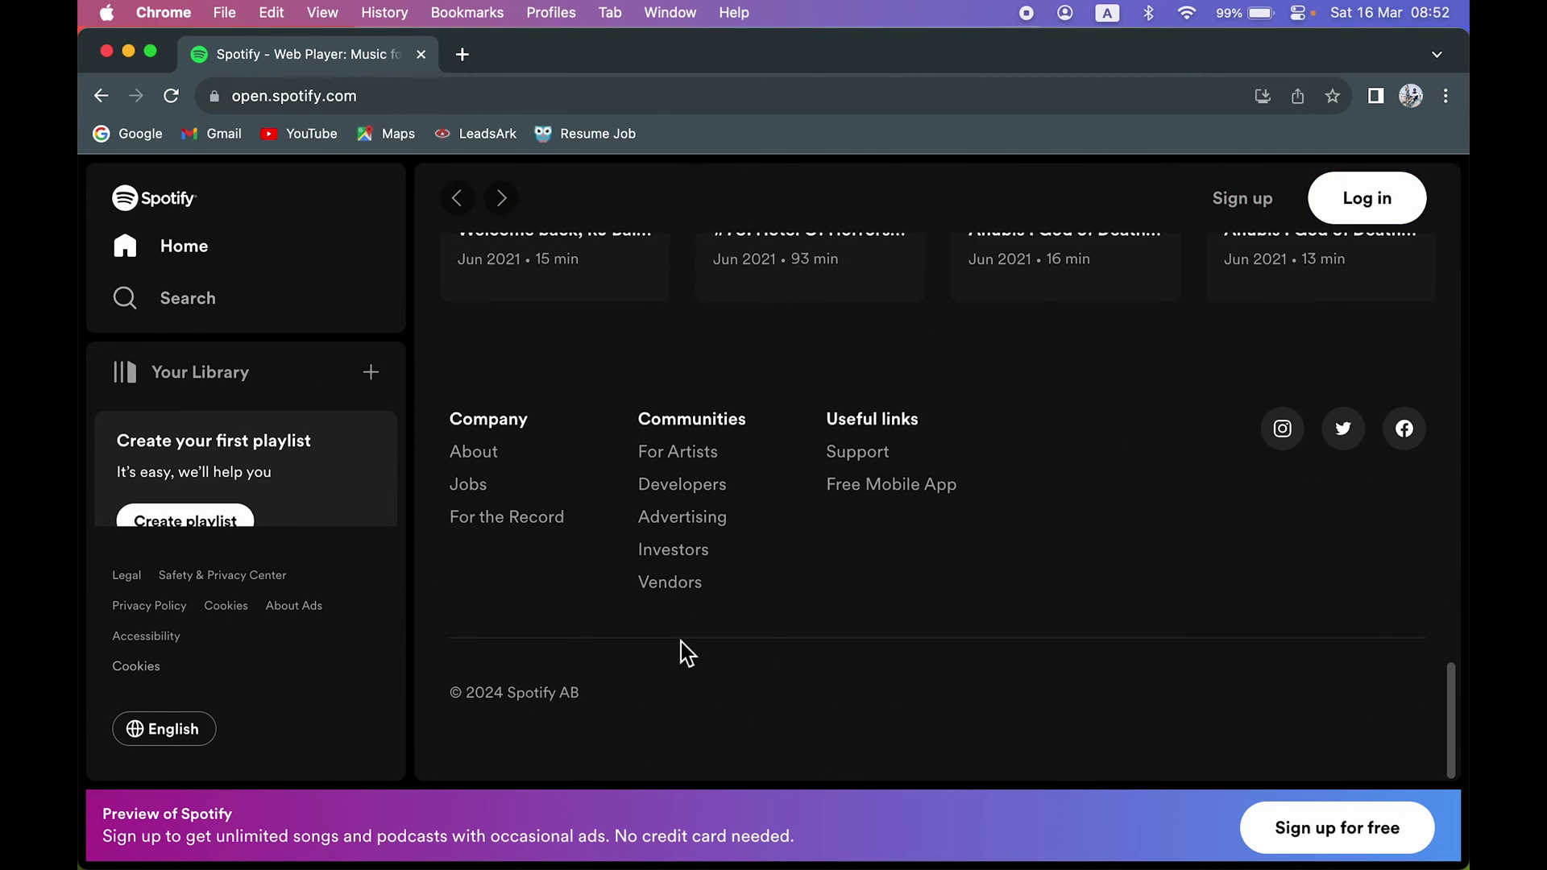
{"action": "left_click", "coordinate": [879, 472]}
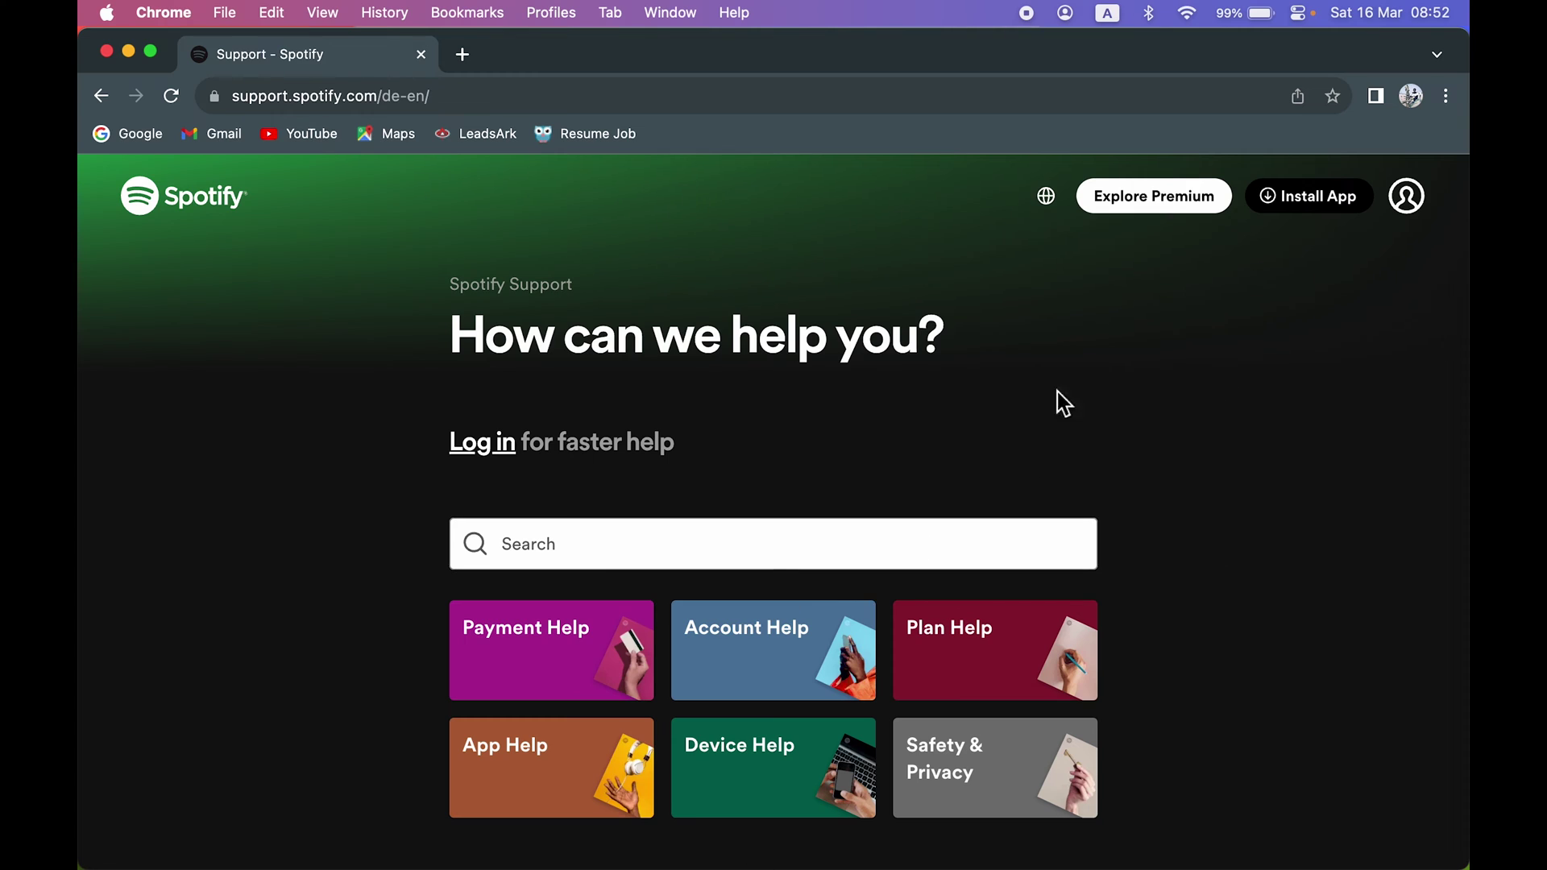
Download SpotifyInstaller.zip from the Mac download page and show it in Finder.
{"action": "left_click", "coordinate": [1329, 218]}
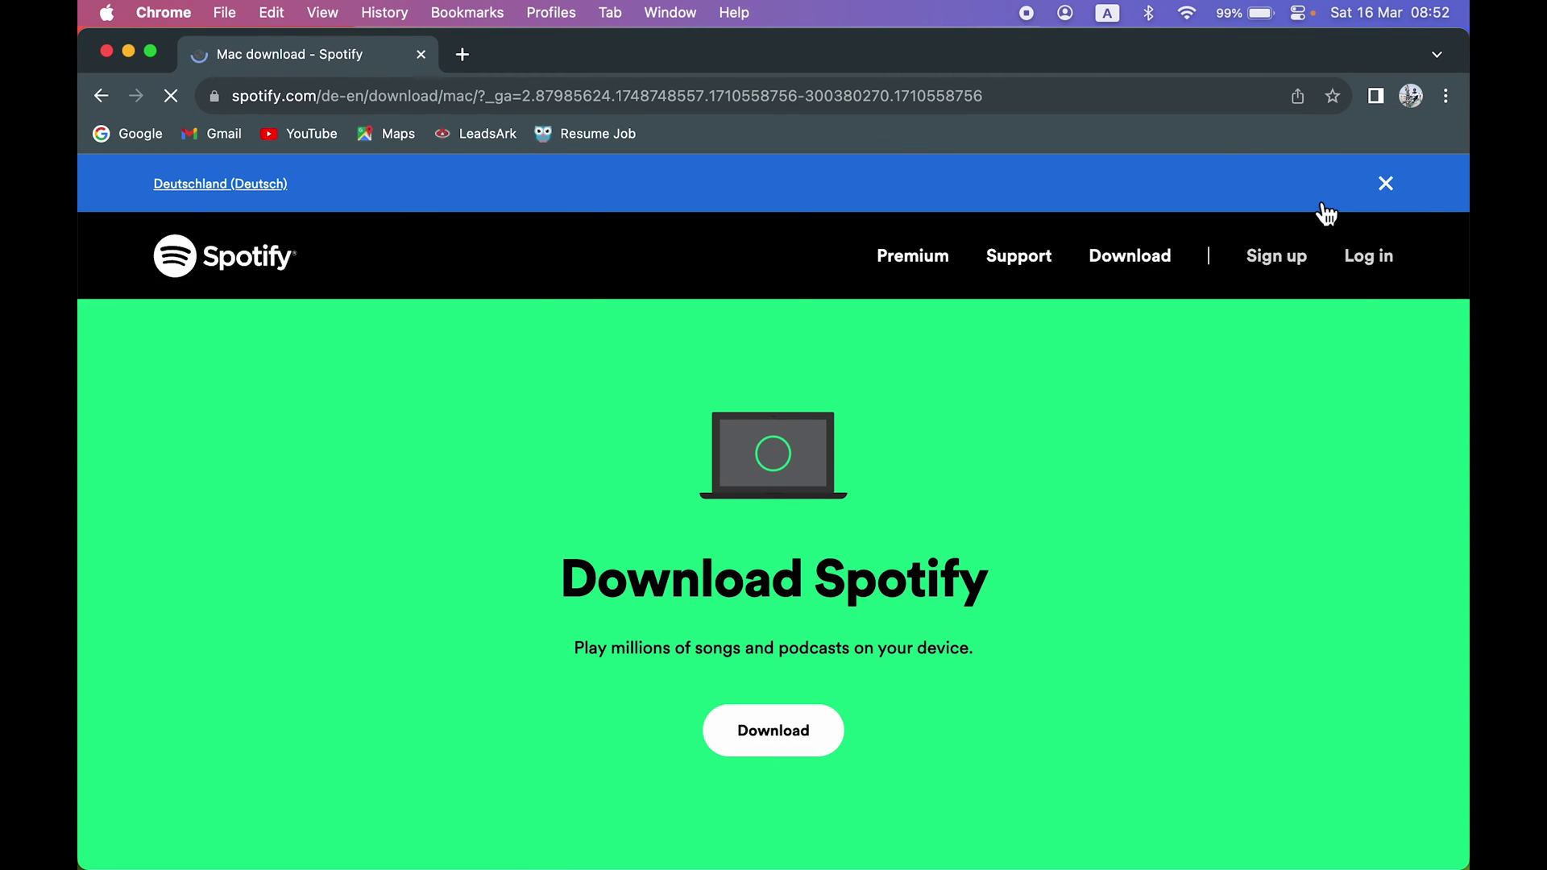
{"action": "scroll", "coordinate": [1187, 436], "scroll_direction": "down", "scroll_amount": 2}
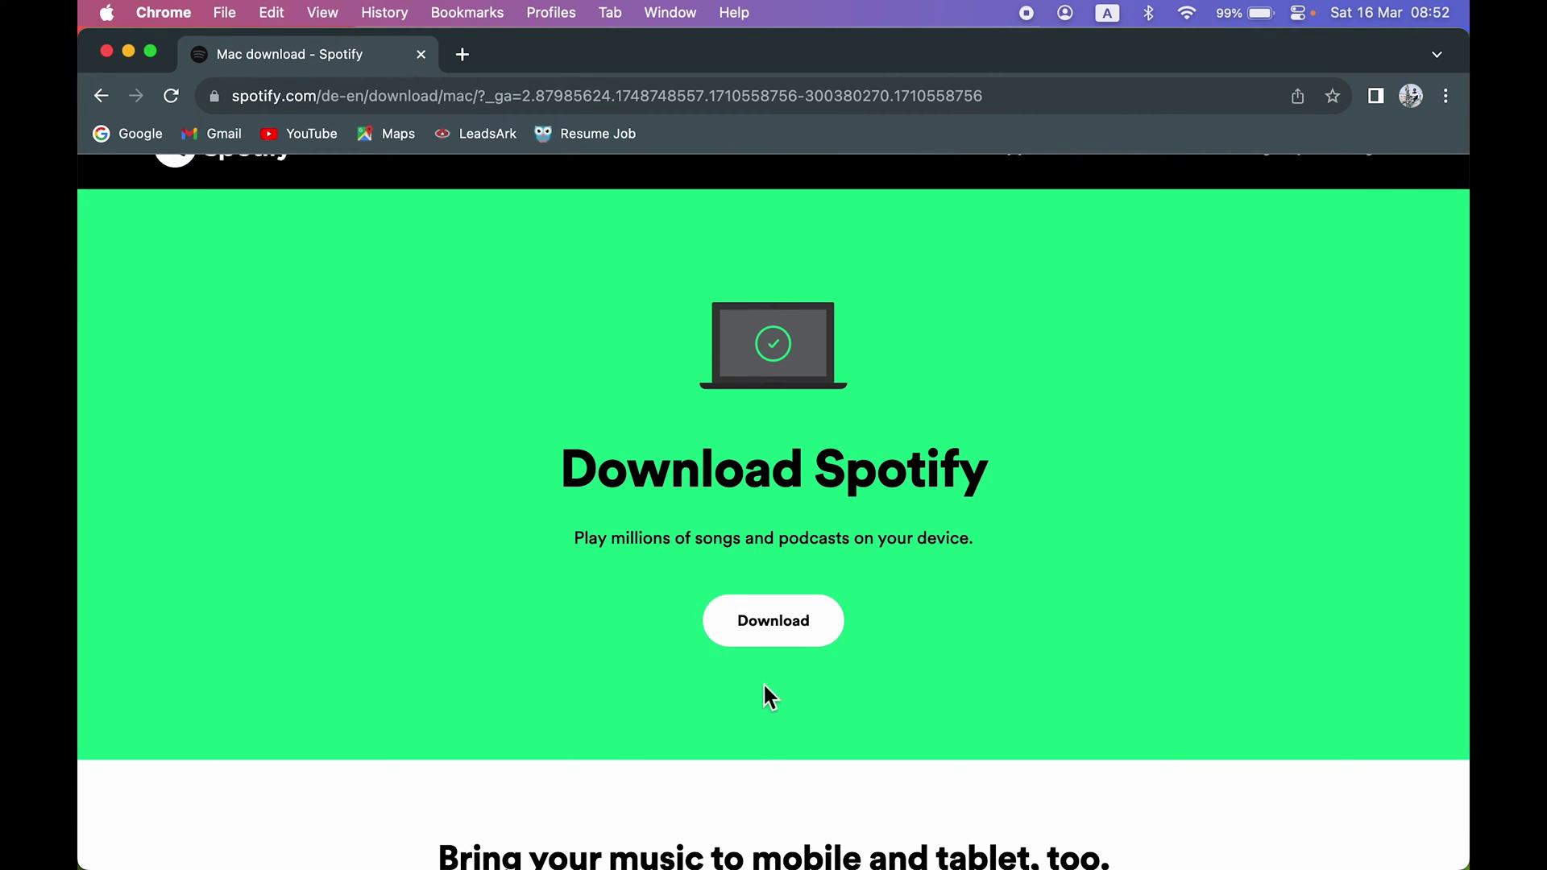
{"action": "left_click", "coordinate": [779, 647]}
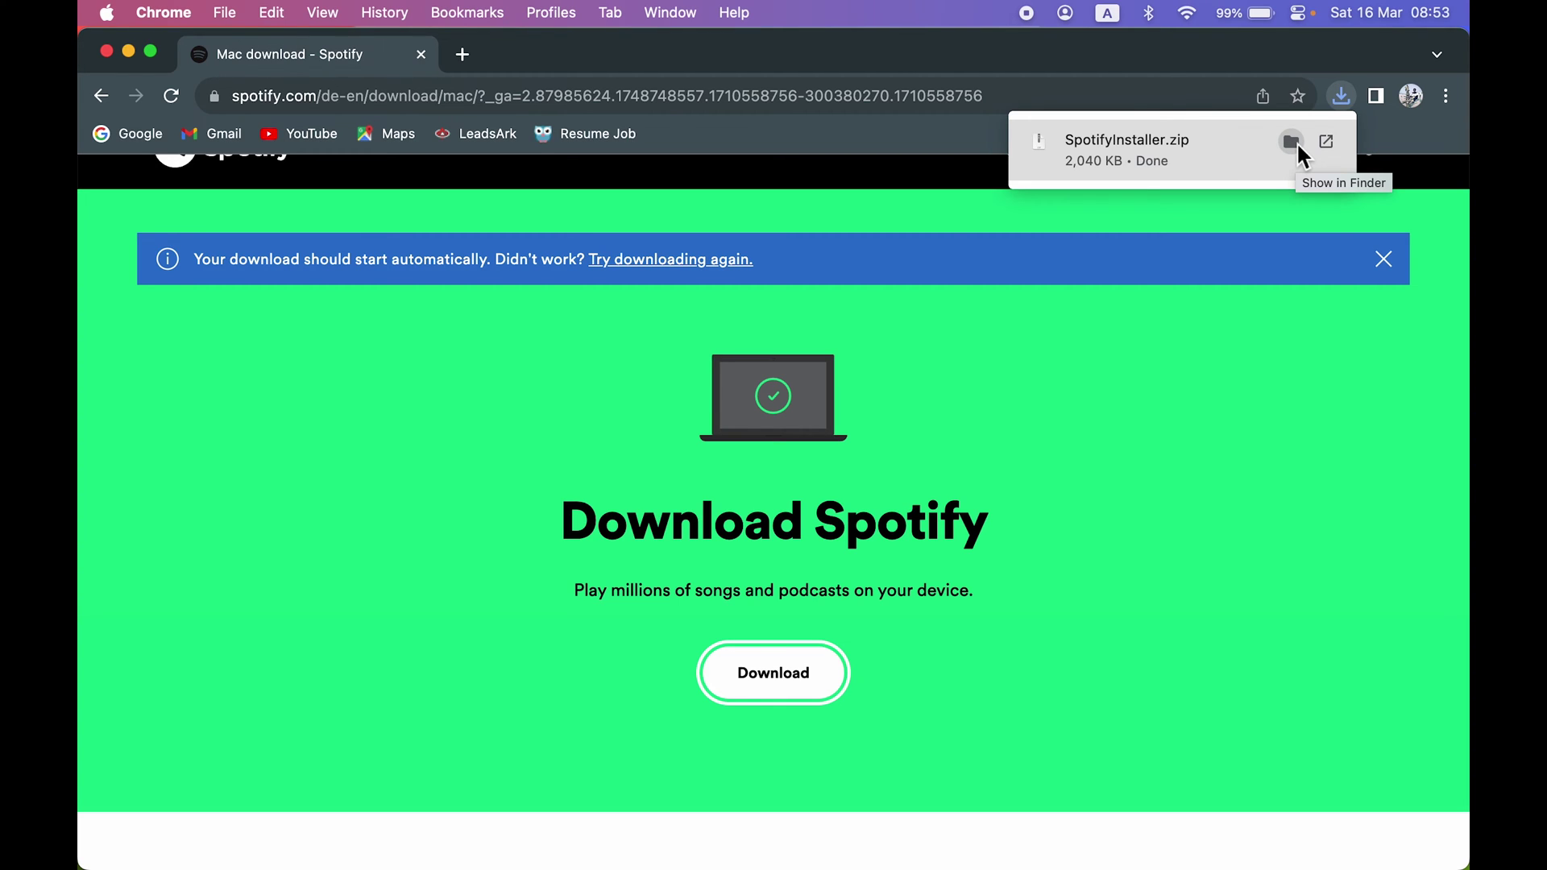
{"action": "left_click", "coordinate": [1296, 142]}
{"action": "left_click", "coordinate": [606, 295]}
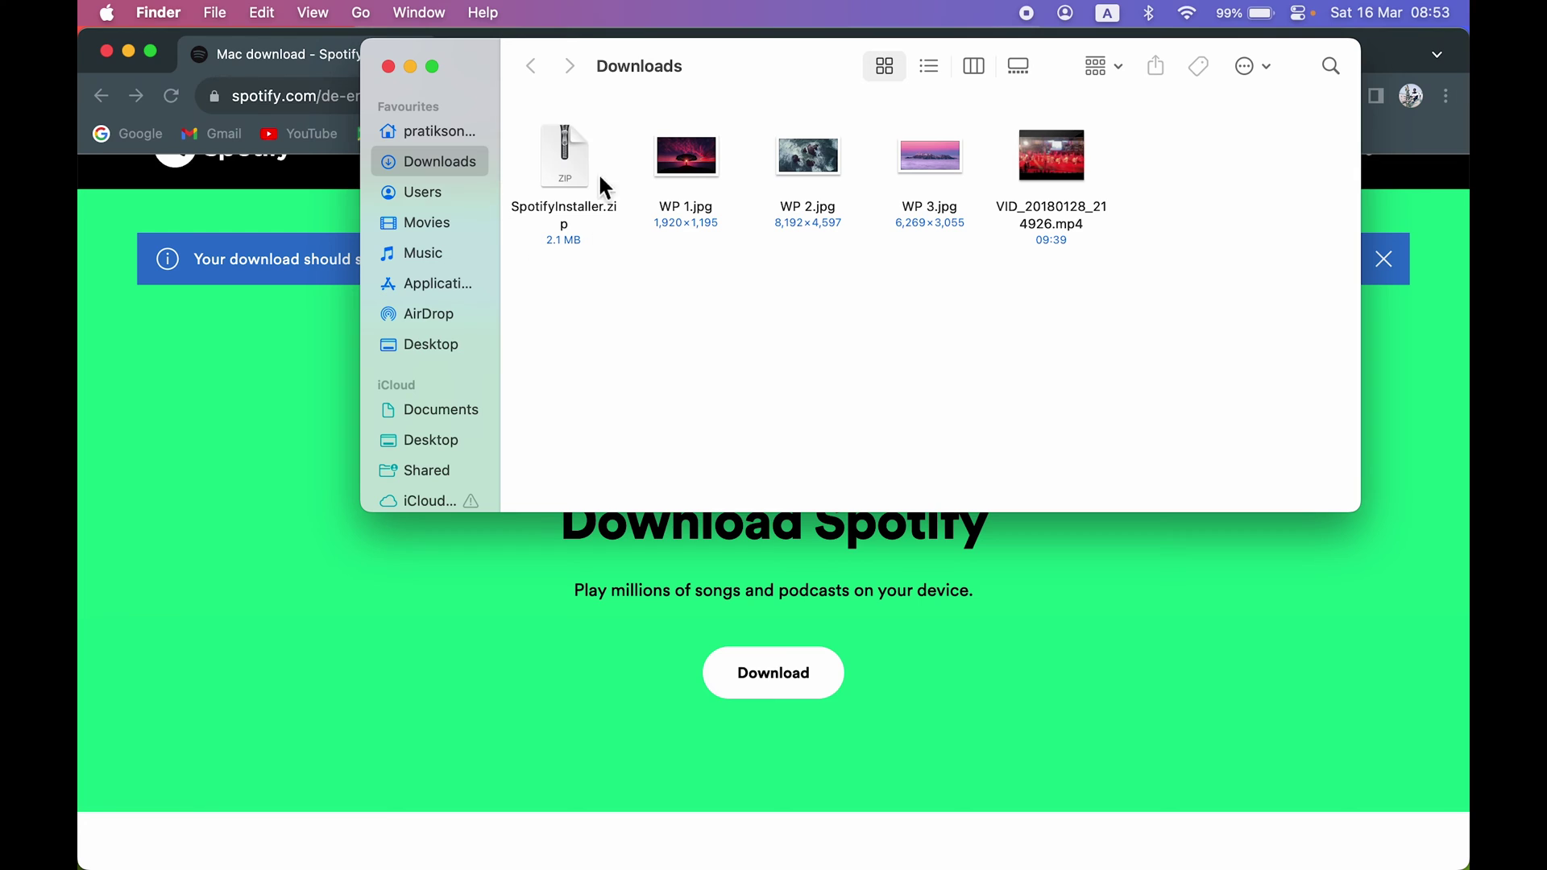
Extract SpotifyInstaller.zip and run Install Spotify, confirming Open in the security prompt.
{"action": "left_click", "coordinate": [567, 219]}
{"action": "double_click", "coordinate": [566, 216]}
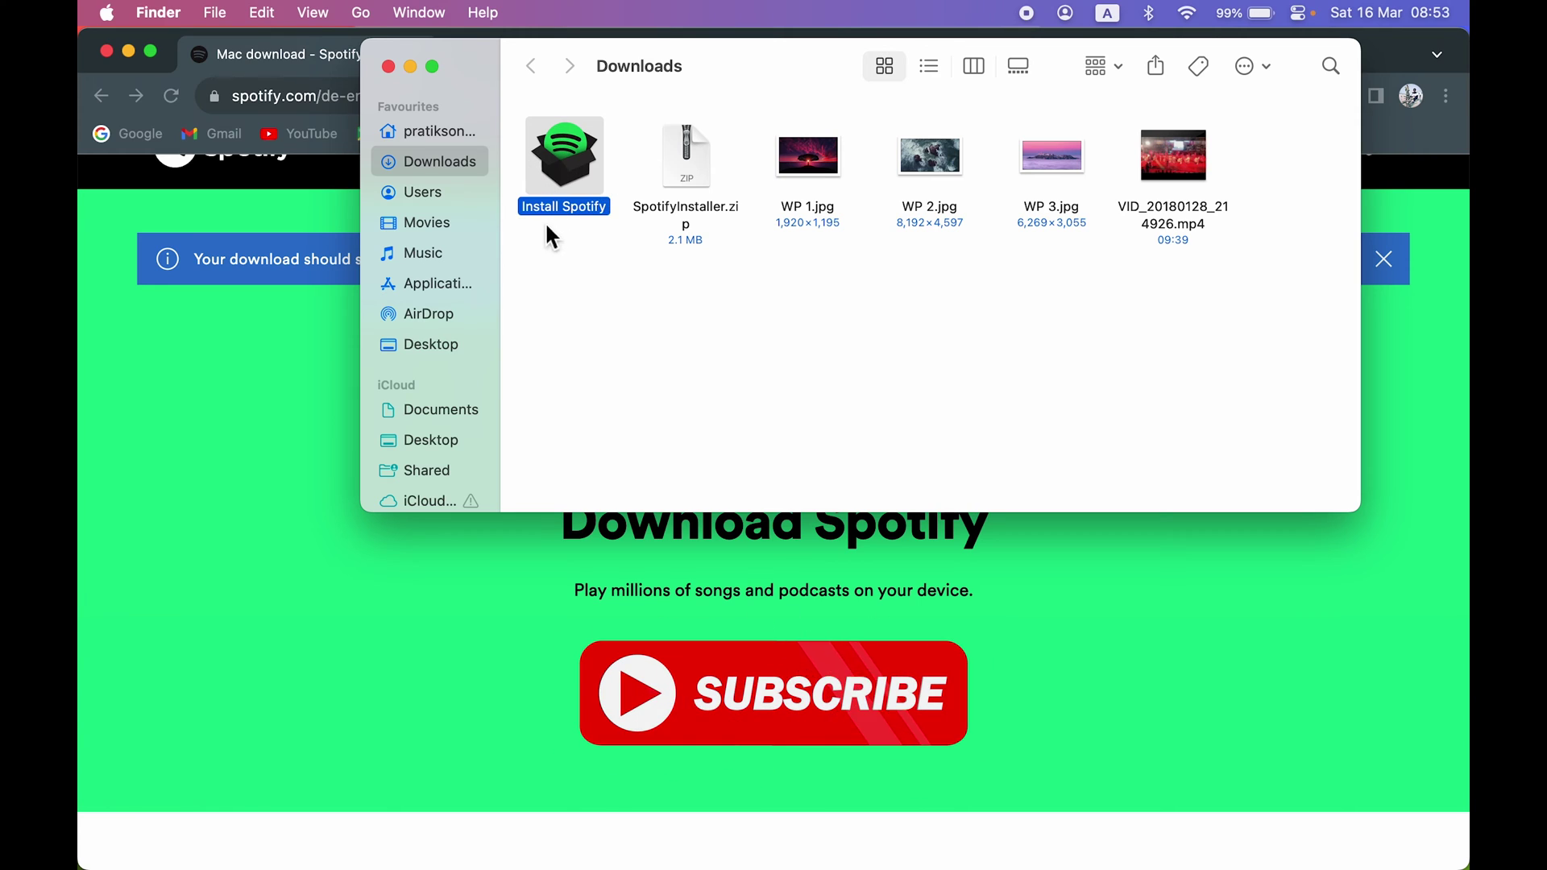
{"action": "double_click", "coordinate": [571, 166]}
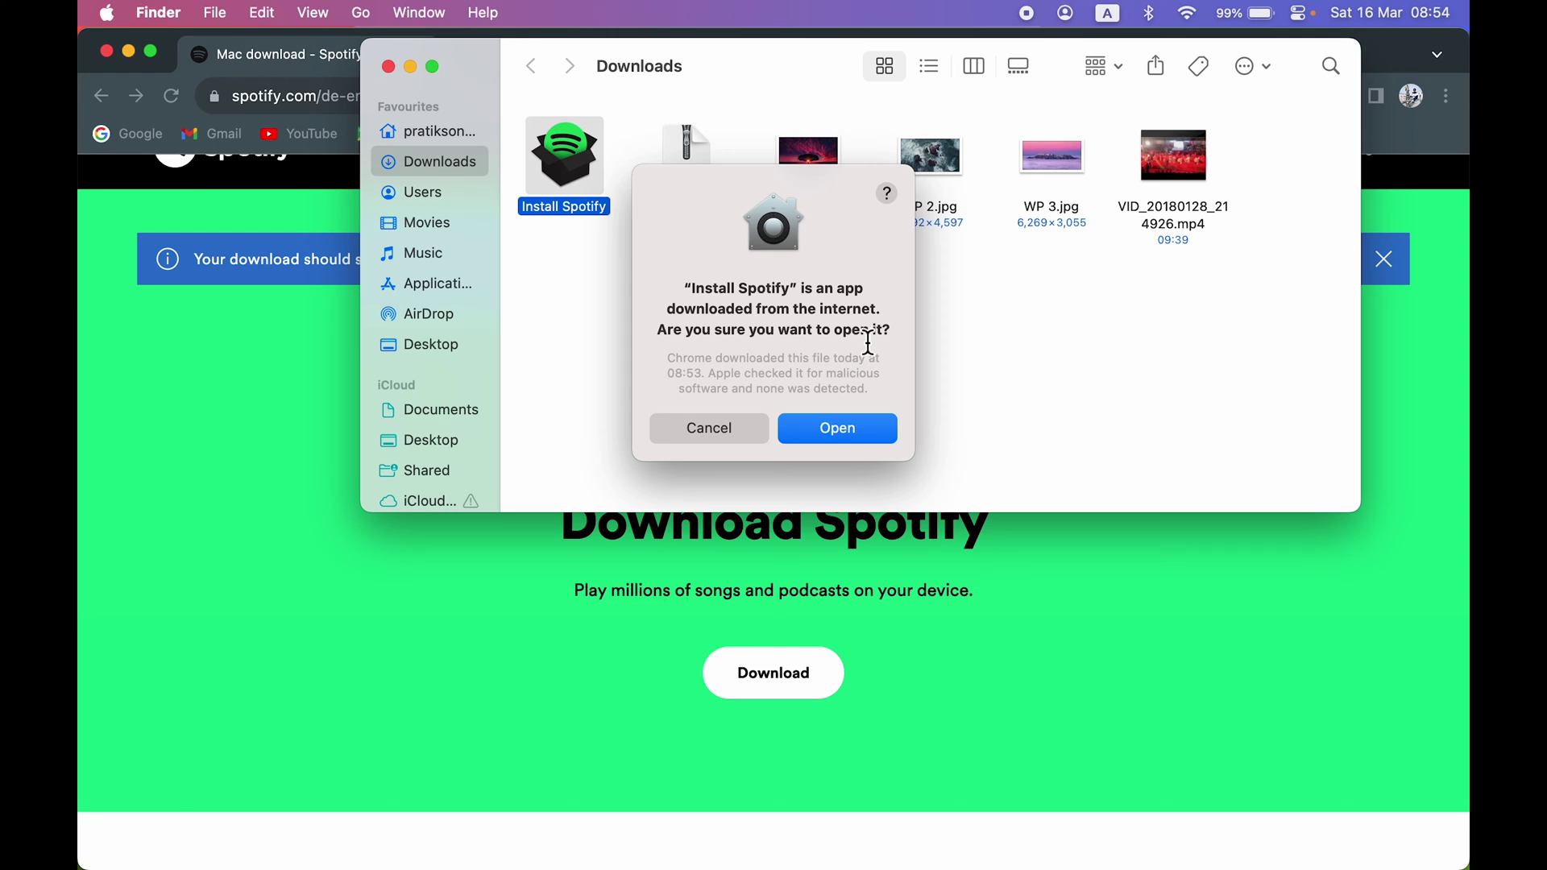
{"action": "left_click", "coordinate": [848, 431]}
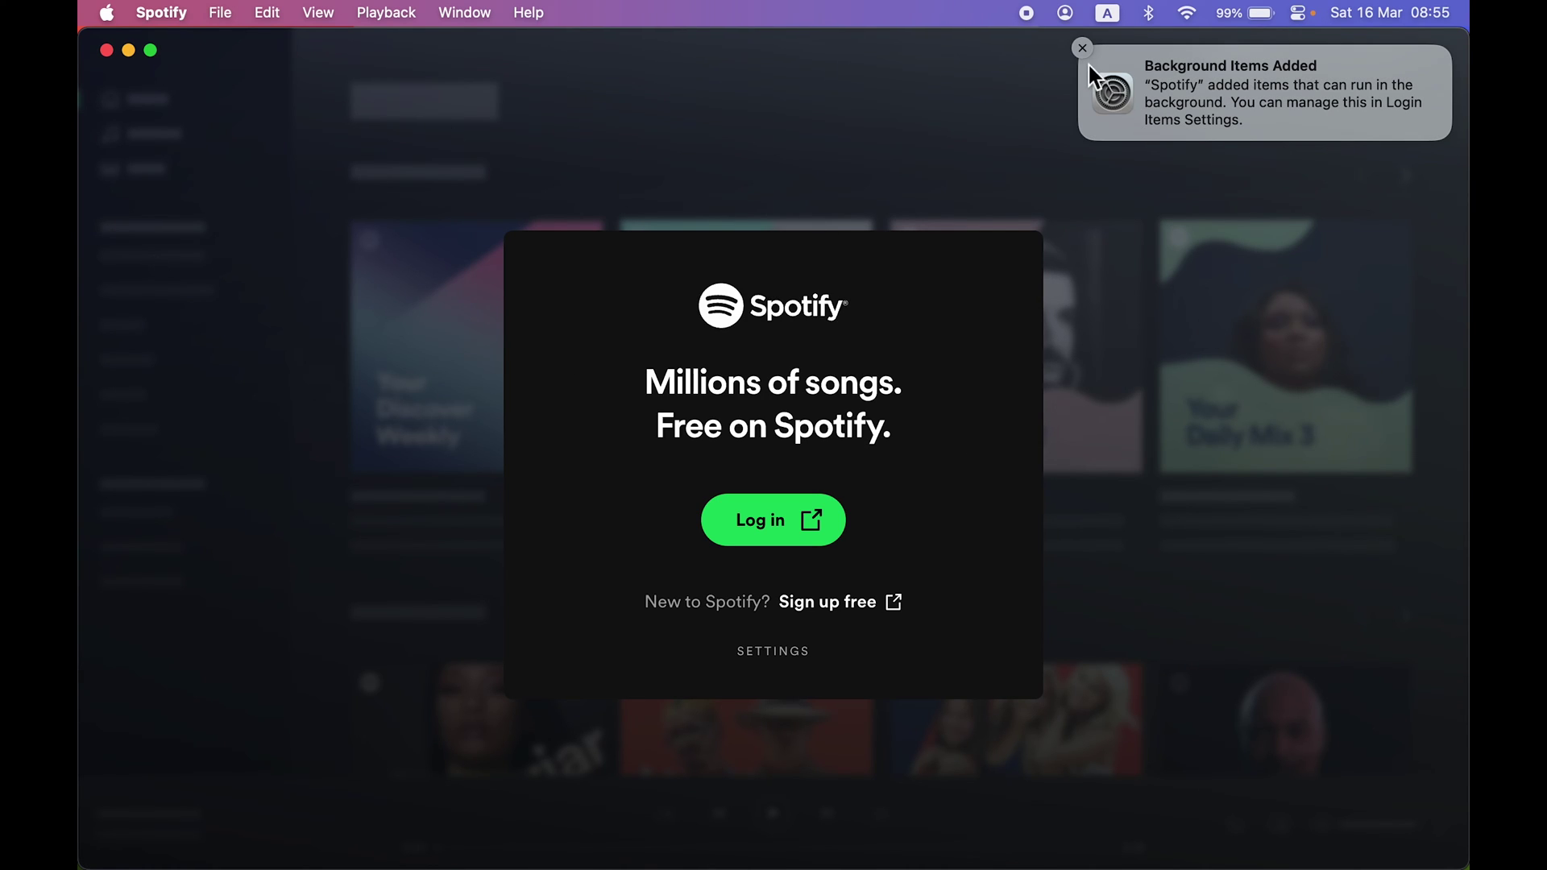
Dismiss the background items notice, then minimize the Spotify and Downloads windows.
{"action": "left_click", "coordinate": [1089, 55]}
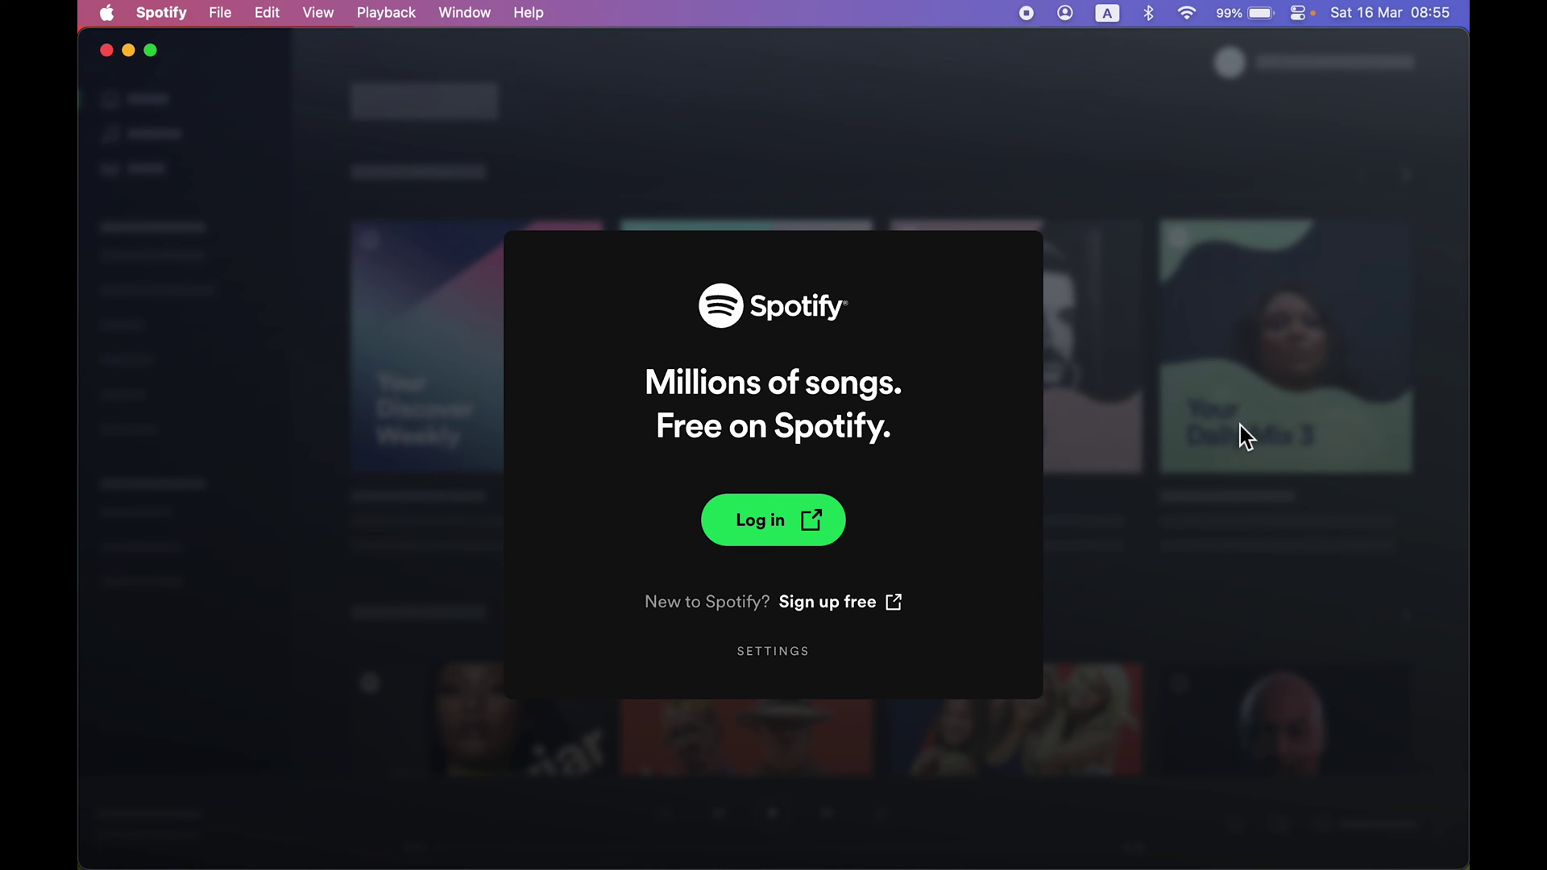
{"action": "left_click", "coordinate": [129, 52]}
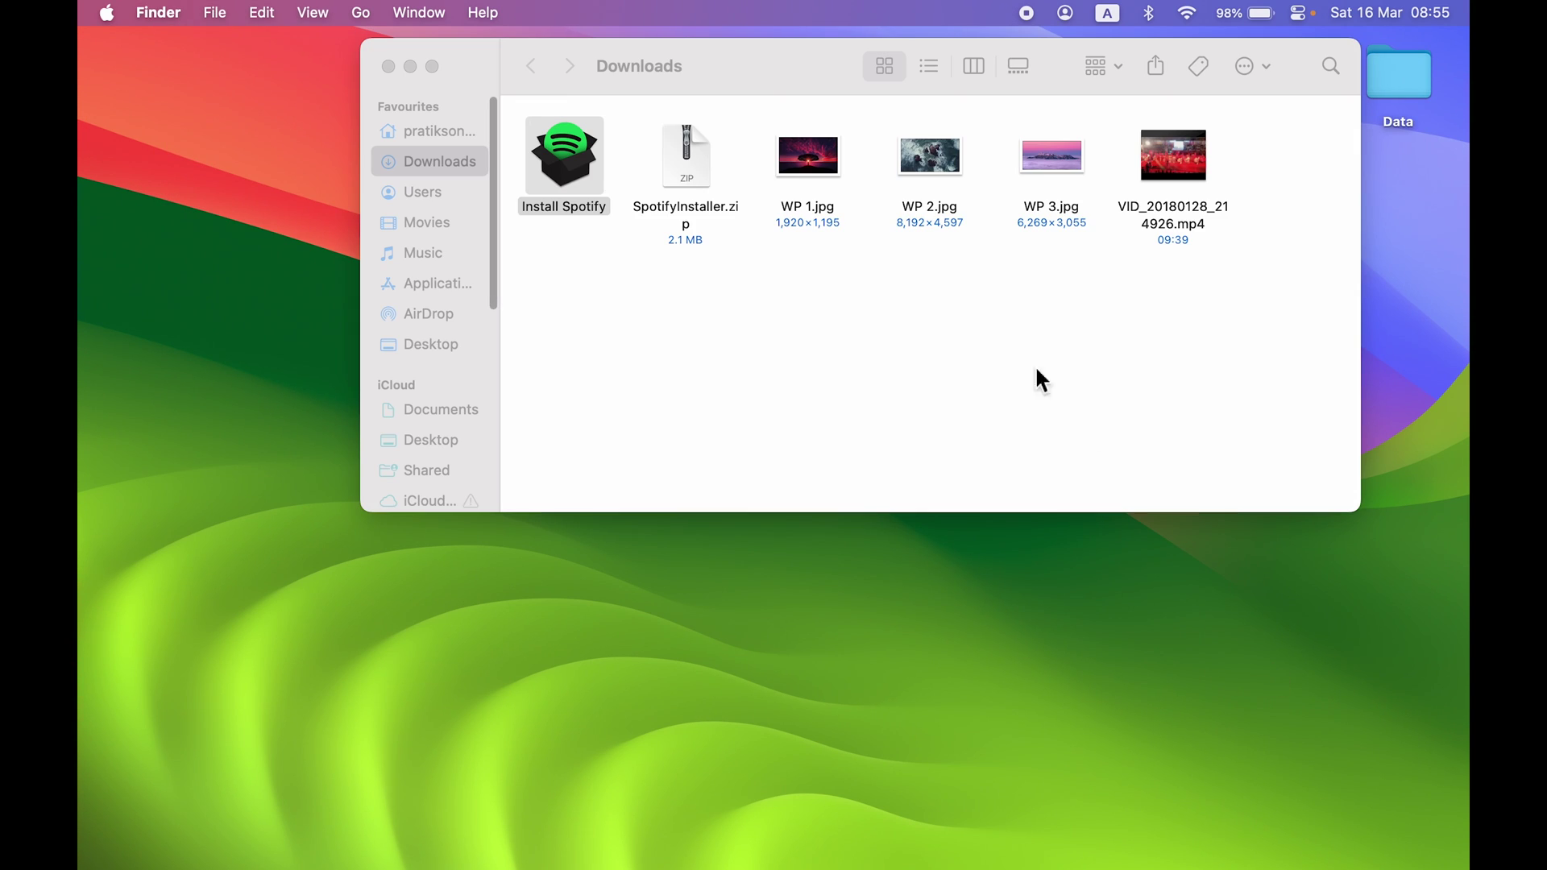
{"action": "left_click", "coordinate": [411, 67]}
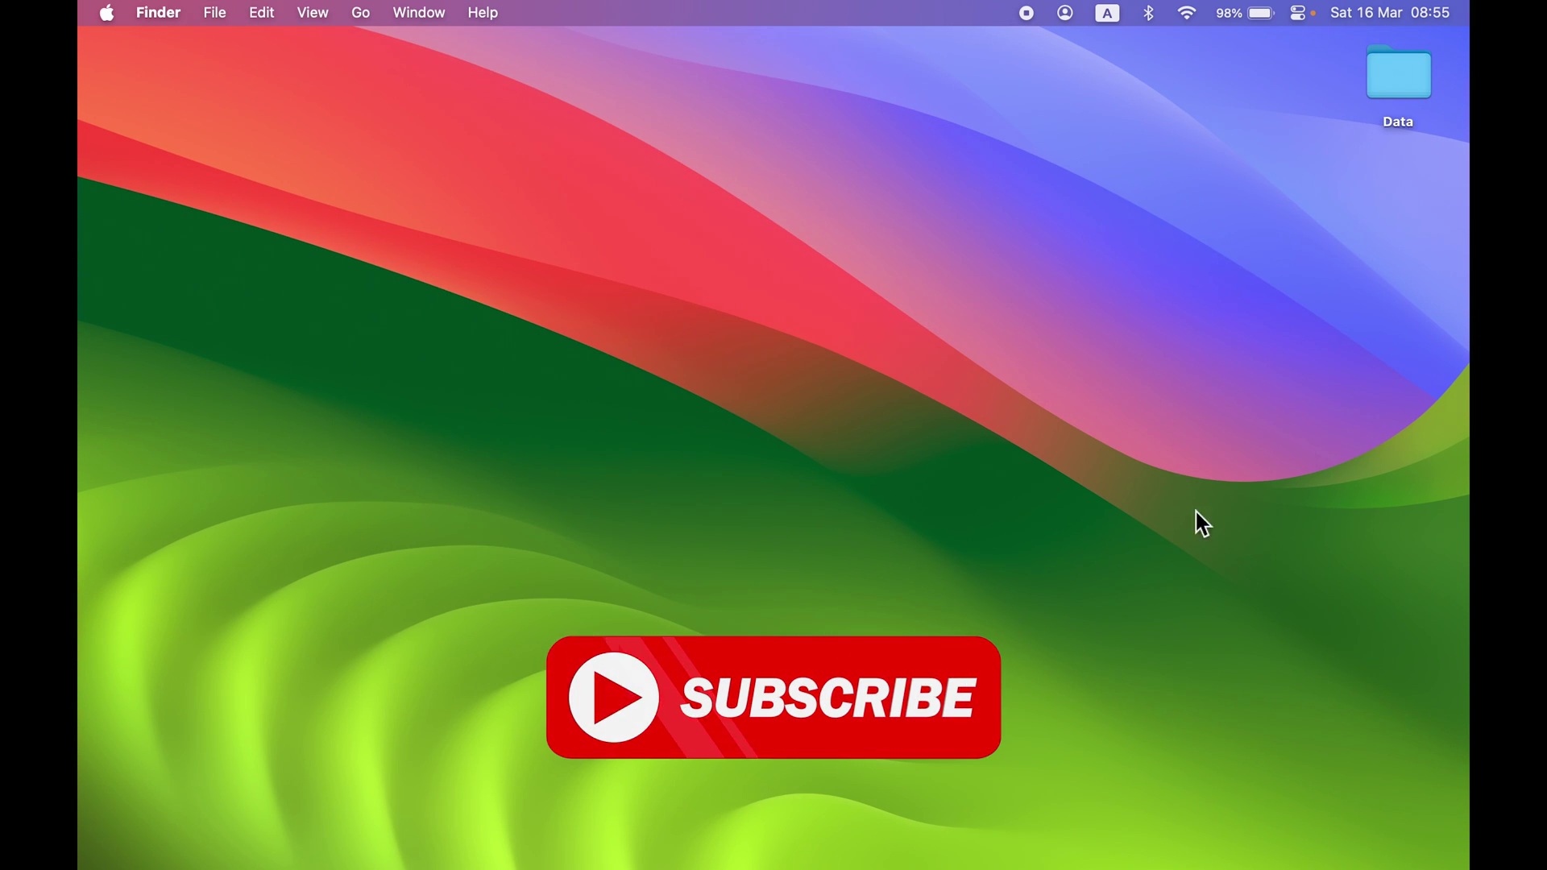